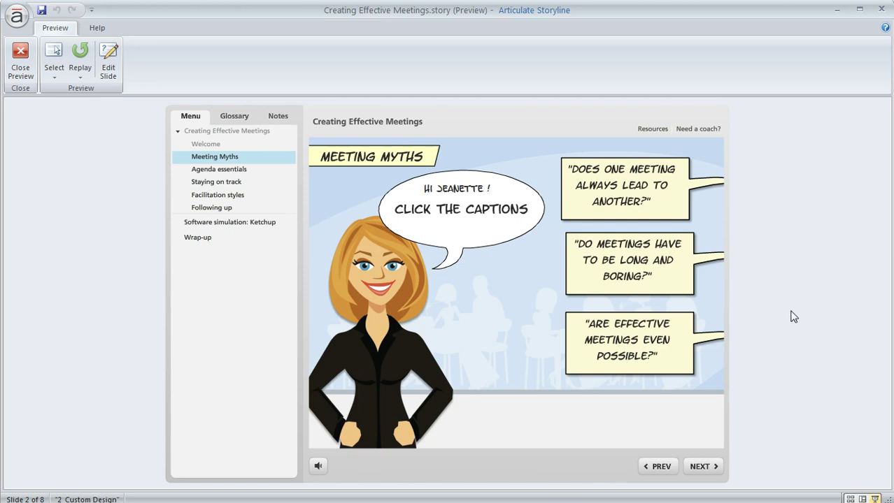
# View the Meeting Myths notes in the preview, close it, and examine the same text in the slide's notes editor
pyautogui.click(277, 122)
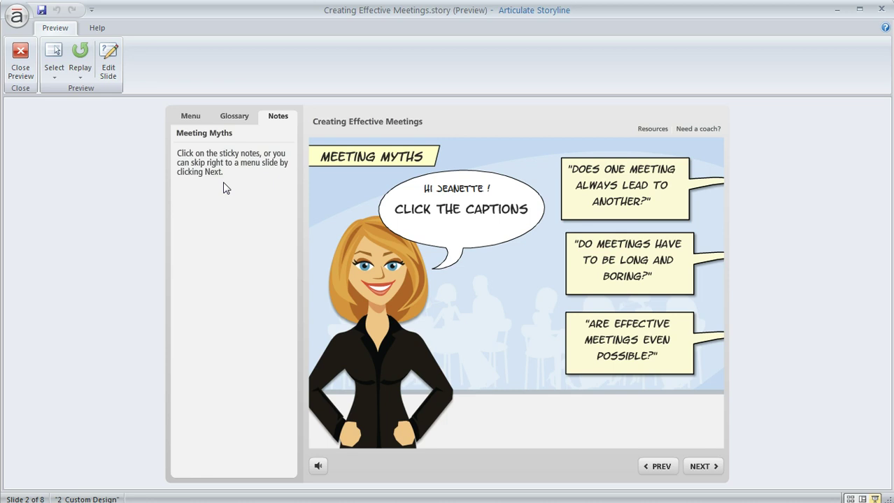
pyautogui.click(20, 55)
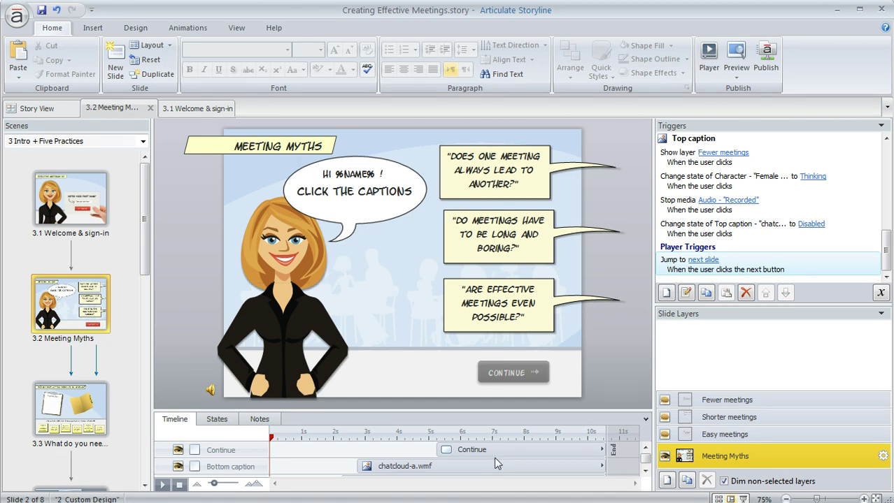
pyautogui.click(257, 419)
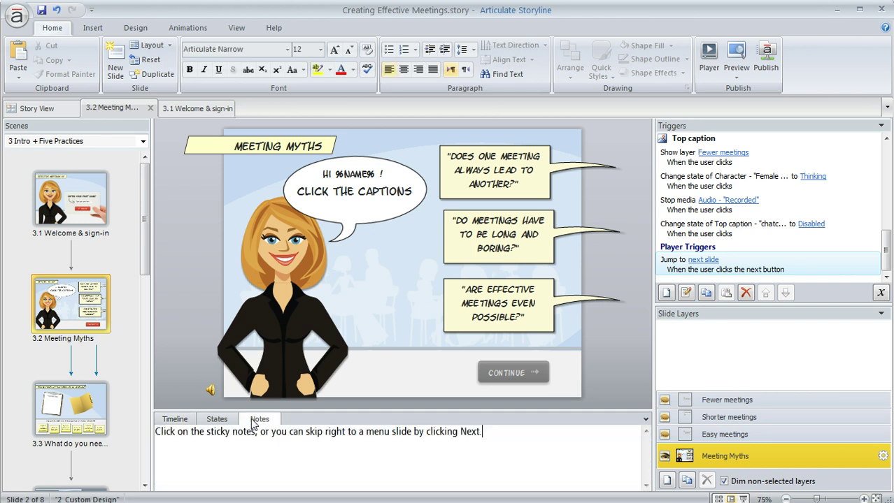
pyautogui.moveTo(495, 432); pyautogui.dragTo(167, 438)
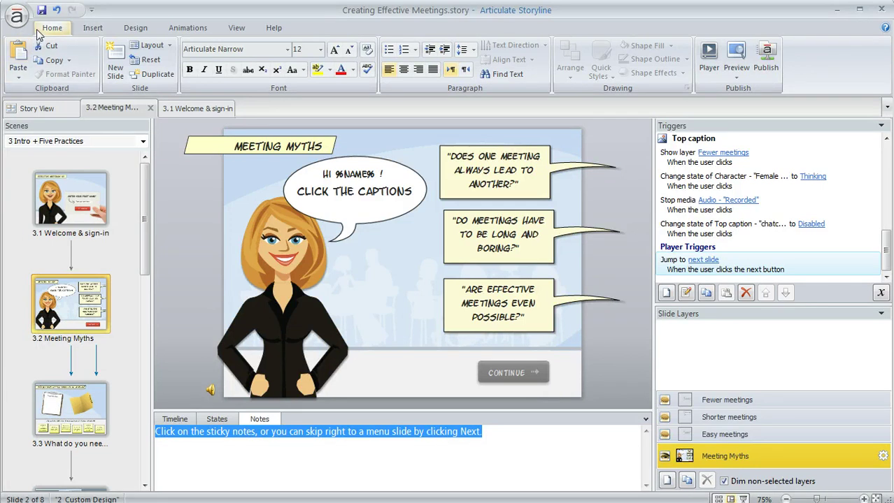
# In the player properties, move the Notes tab from the Sidebar group to the end of the Topbar Right group
pyautogui.click(709, 50)
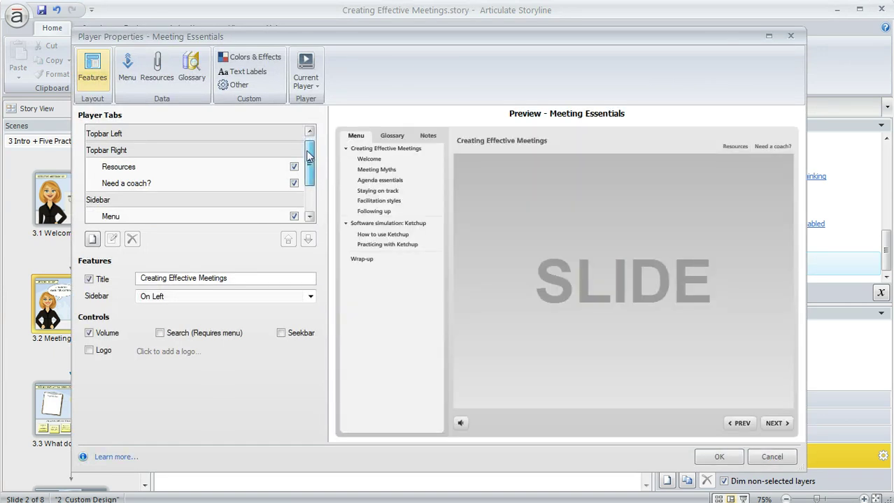
pyautogui.moveTo(309, 157); pyautogui.dragTo(312, 193)
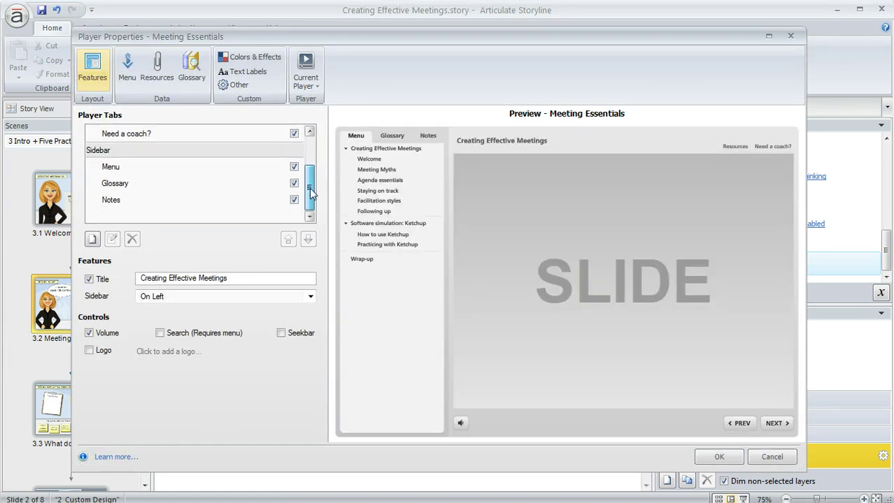
pyautogui.click(121, 205)
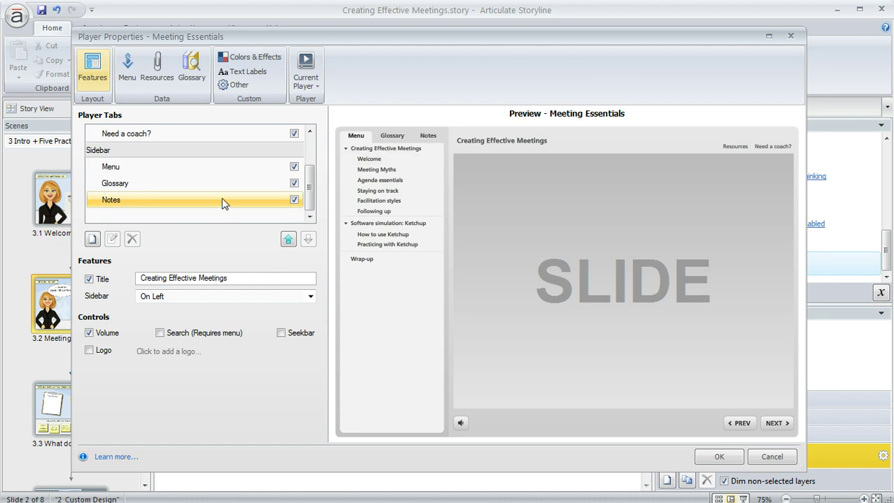
pyautogui.click(288, 240)
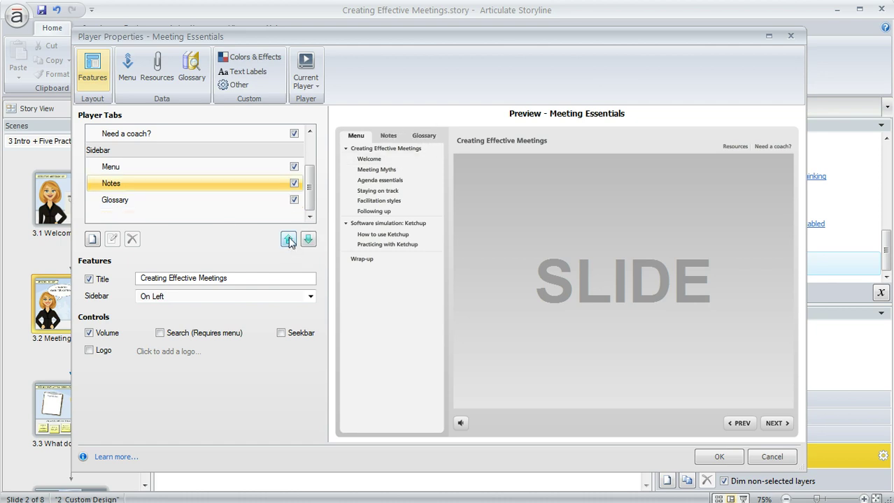
pyautogui.click(288, 240)
pyautogui.click(288, 240)
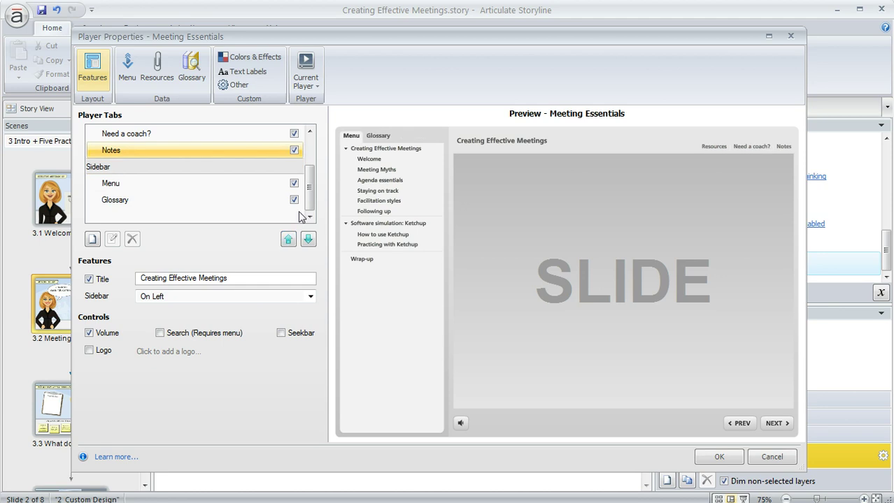
pyautogui.moveTo(309, 191); pyautogui.dragTo(313, 175)
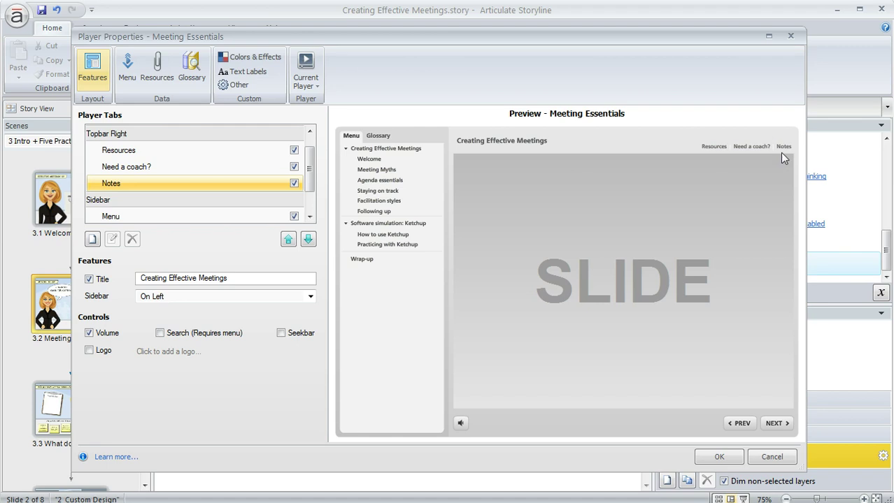
# Move the Notes player tab back into the Sidebar group below Glossary and accept the player properties
pyautogui.click(309, 239)
pyautogui.click(309, 239)
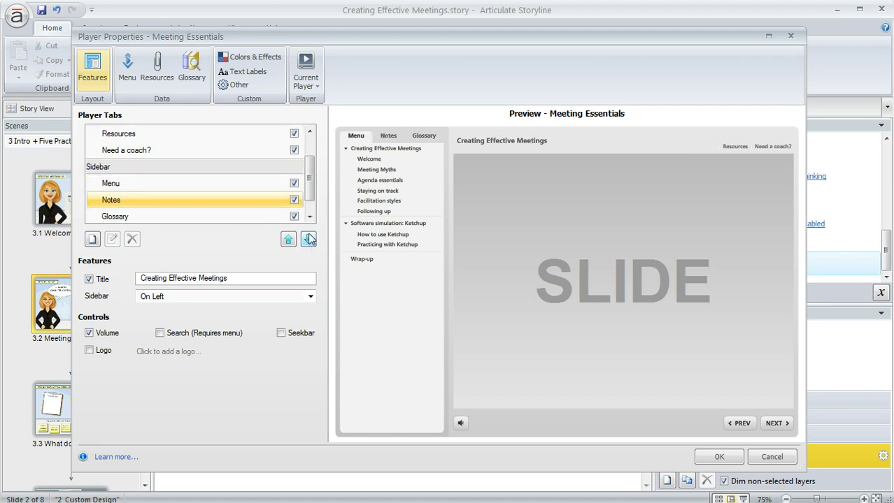
pyautogui.click(308, 239)
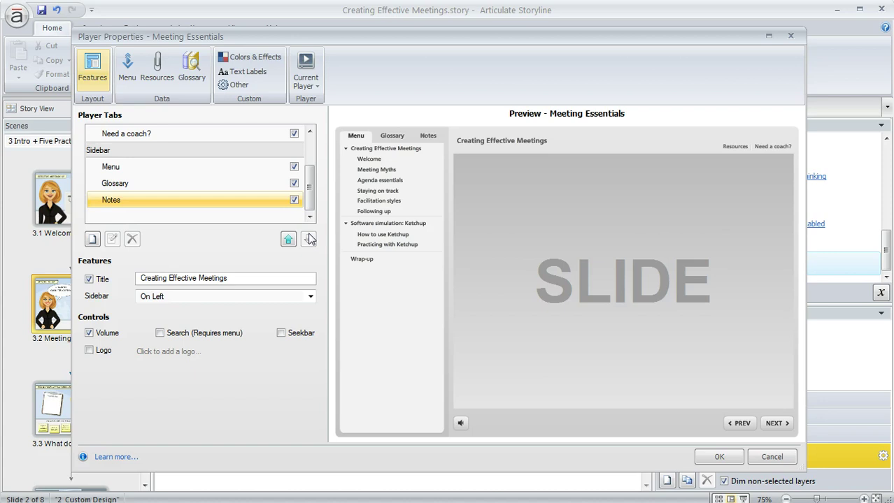
pyautogui.click(714, 459)
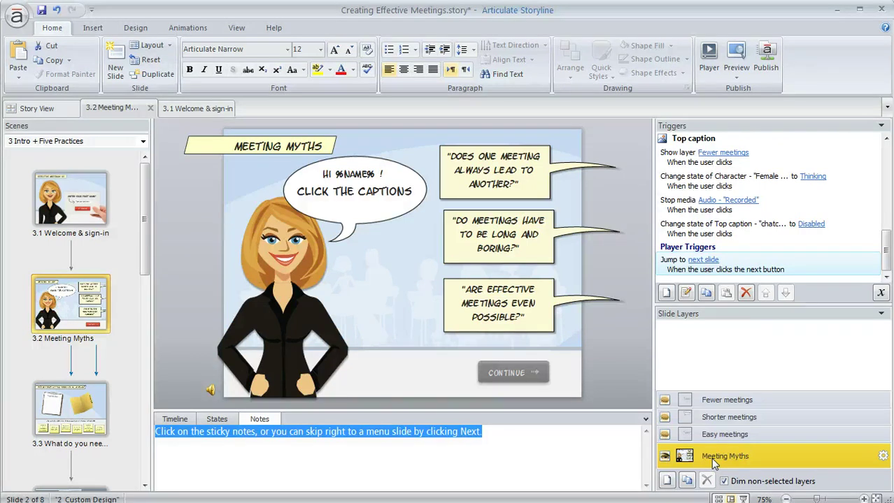
# Set slide 3.1's player features to Custom for the selected slides and turn off Notes in its slide properties
pyautogui.click(81, 183)
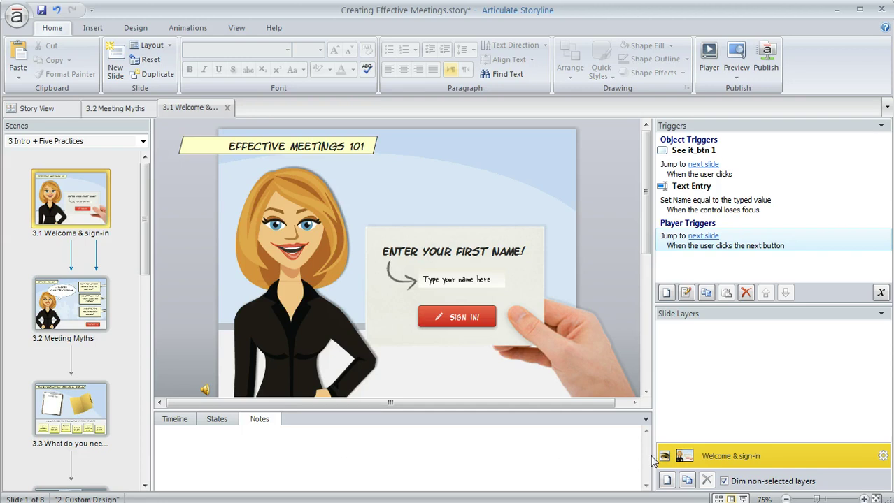
pyautogui.click(883, 457)
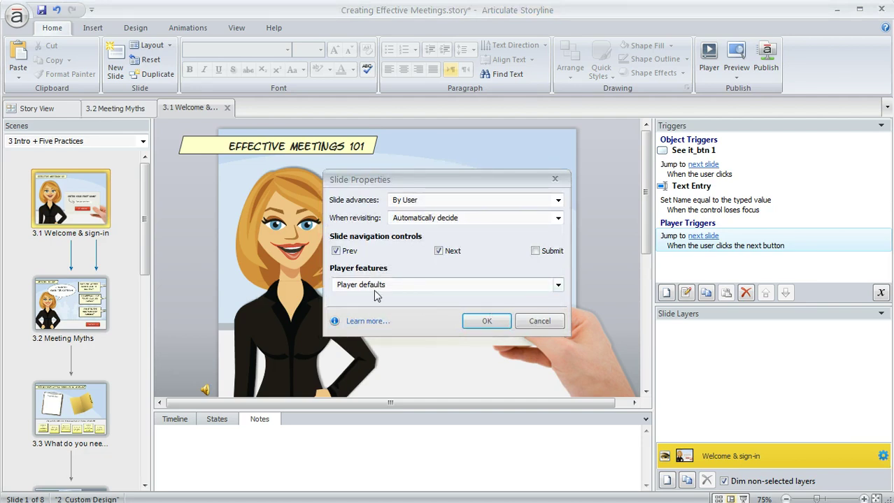
pyautogui.click(558, 286)
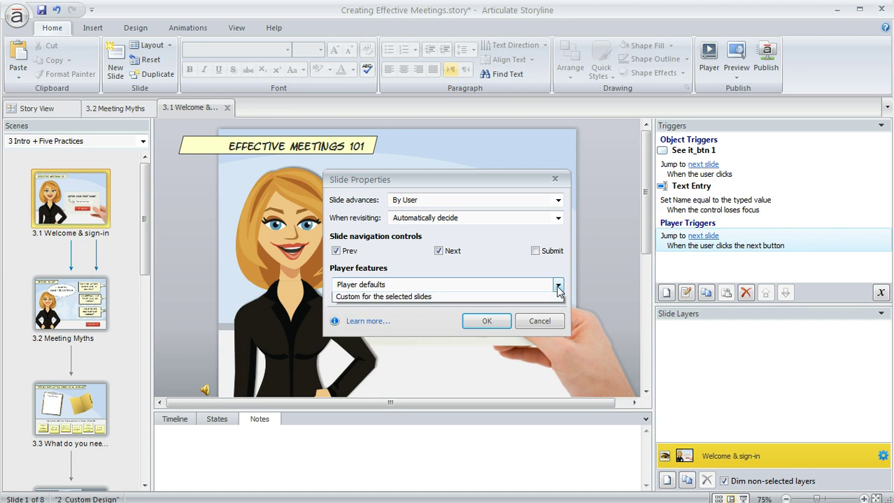
pyautogui.click(411, 308)
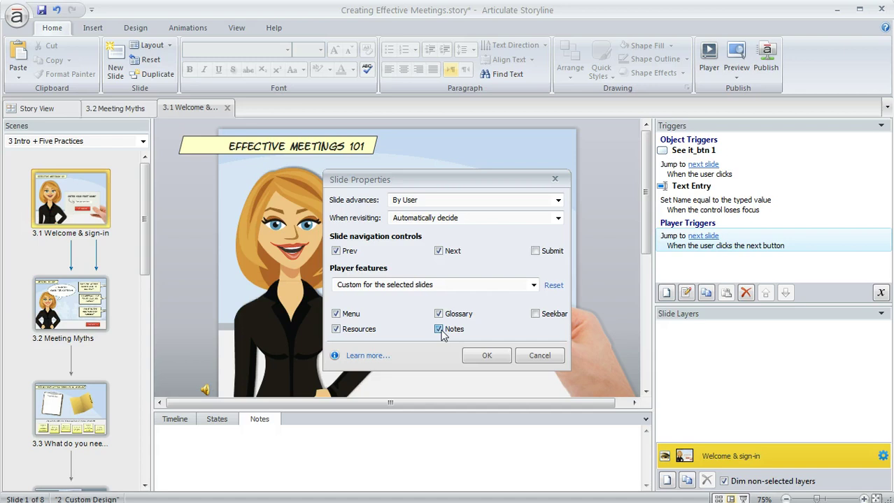
pyautogui.click(496, 357)
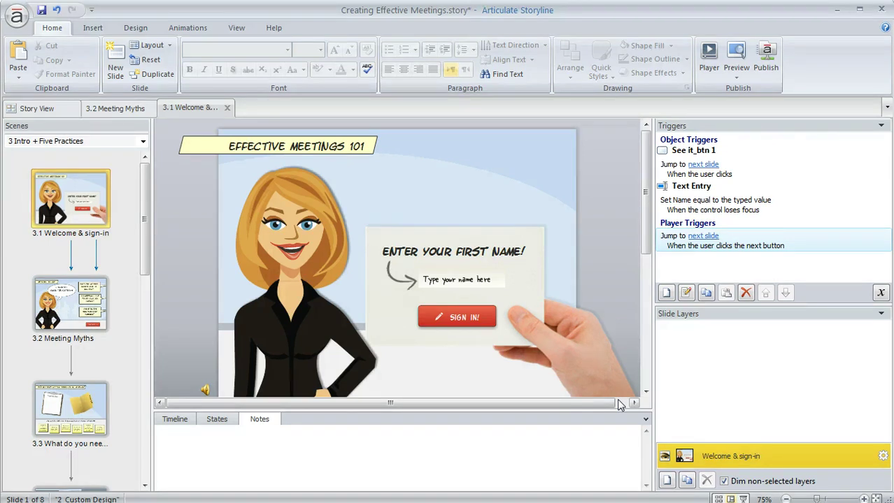
# In Story View, select slides 3.1, 3.3 and 3.4 together, set custom player features and turn off Notes for them
pyautogui.click(36, 109)
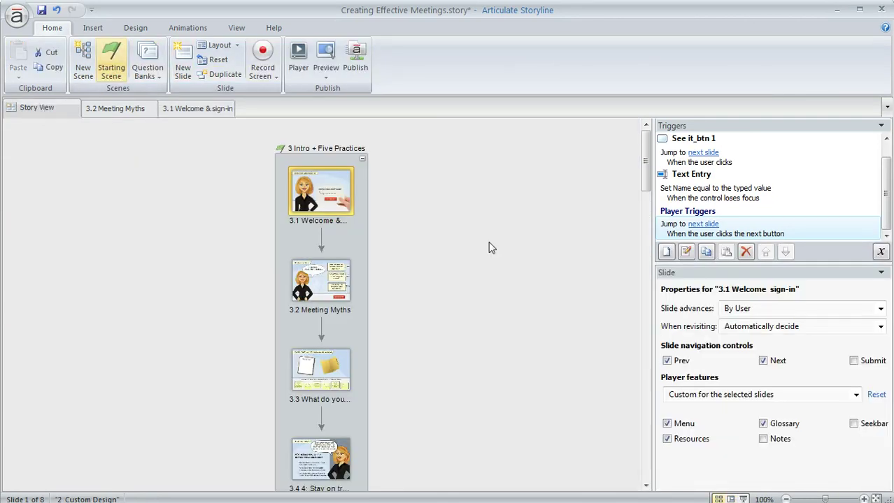
pyautogui.keyDown('ctrl'); pyautogui.click(326, 379); pyautogui.keyUp('ctrl')
pyautogui.keyDown('ctrl'); pyautogui.click(315, 467); pyautogui.keyUp('ctrl')
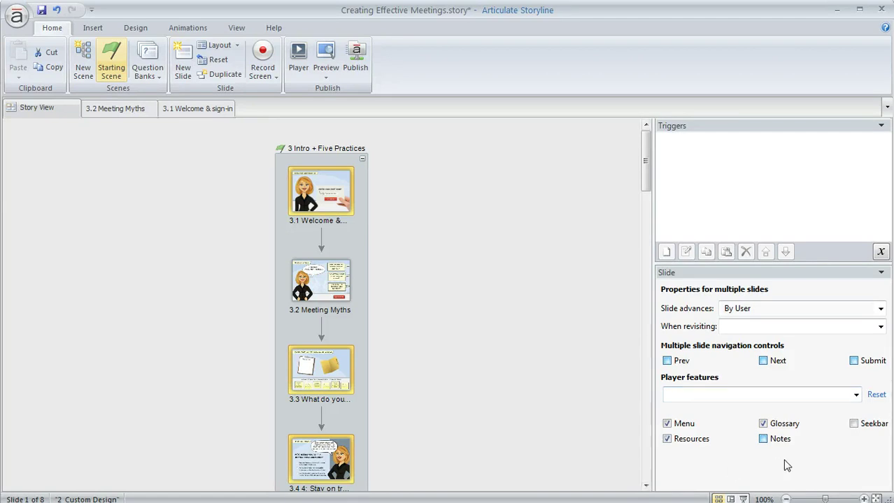
pyautogui.click(856, 395)
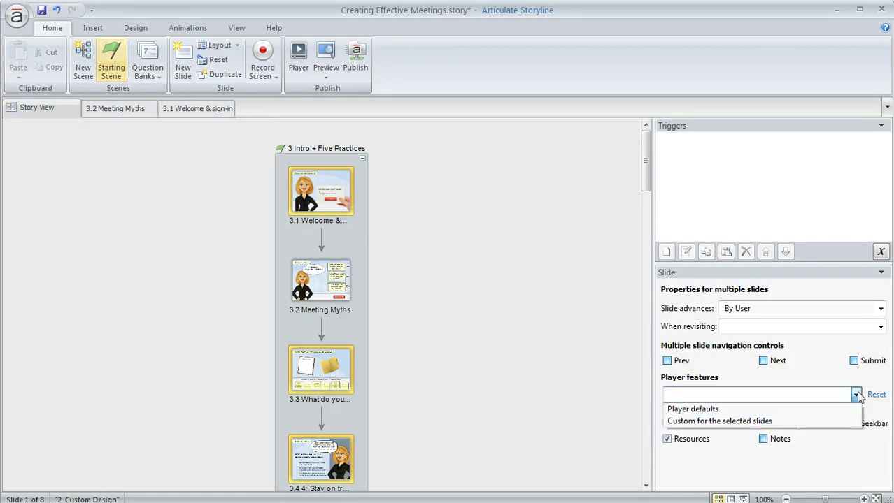
pyautogui.click(758, 422)
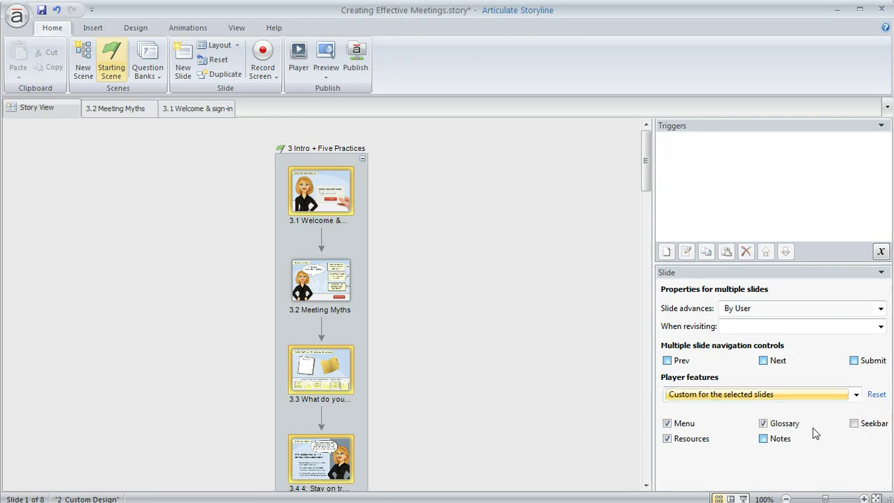
pyautogui.click(763, 440)
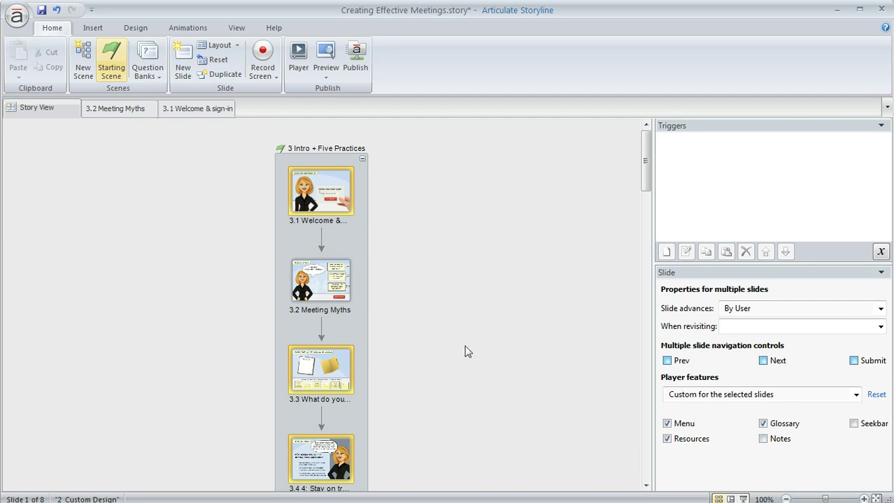
# Preview the current scene starting from slide 3.1
pyautogui.click(335, 188)
pyautogui.click(331, 81)
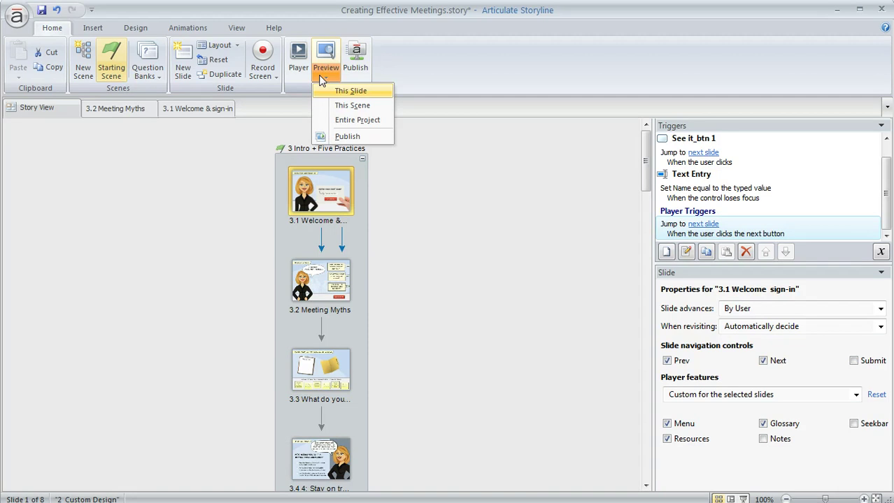
pyautogui.click(341, 103)
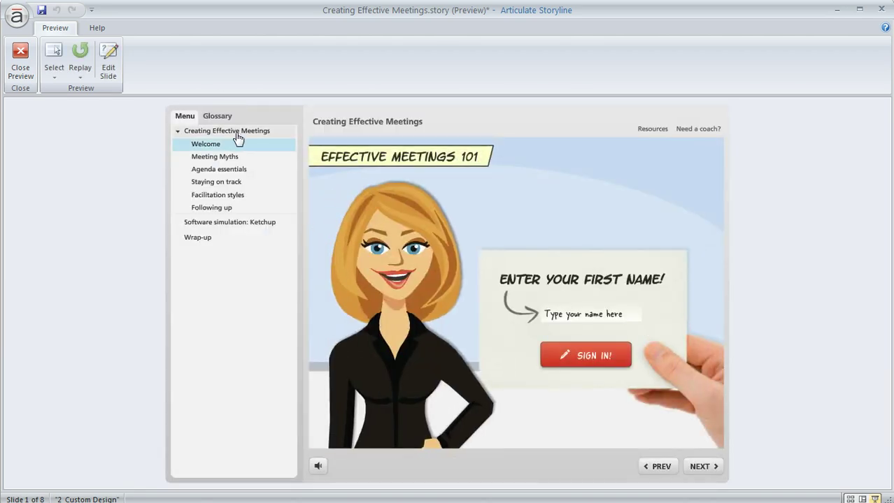
# Enter a first name and sign in, view the Meeting Myths notes in the player, and close the preview
pyautogui.click(592, 314)
pyautogui.write('Jean')
pyautogui.write('ne')
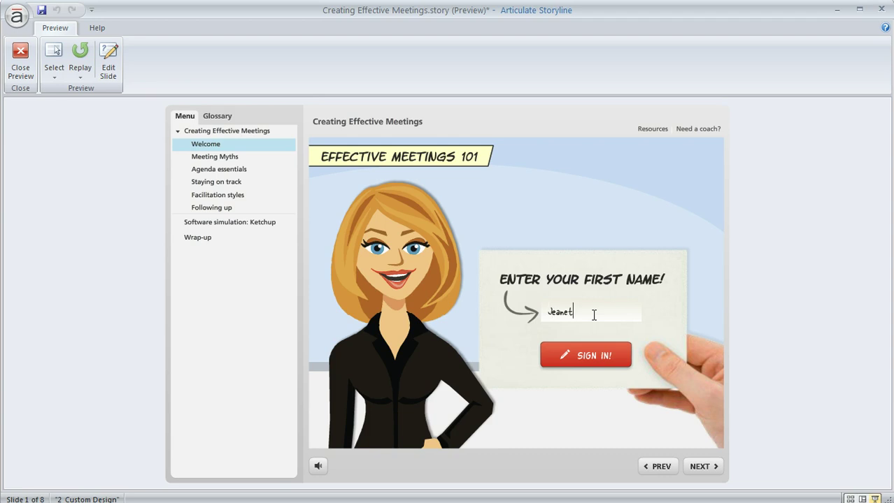
pyautogui.click(604, 360)
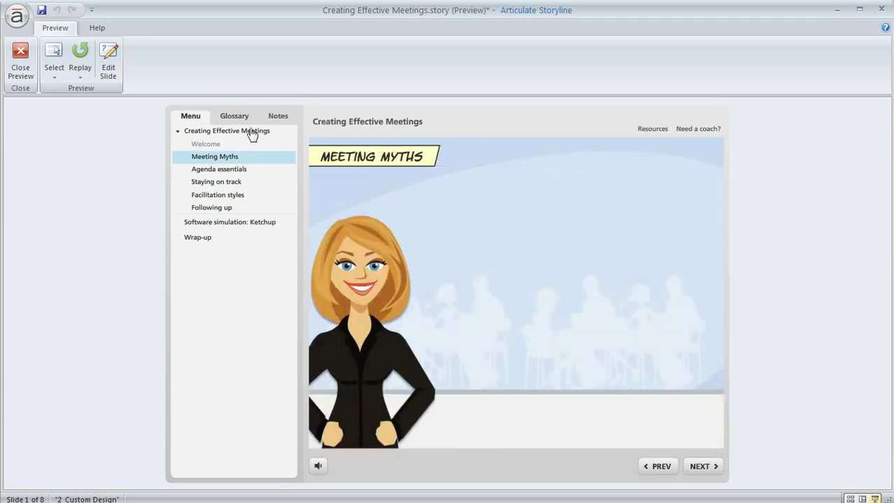
pyautogui.click(279, 117)
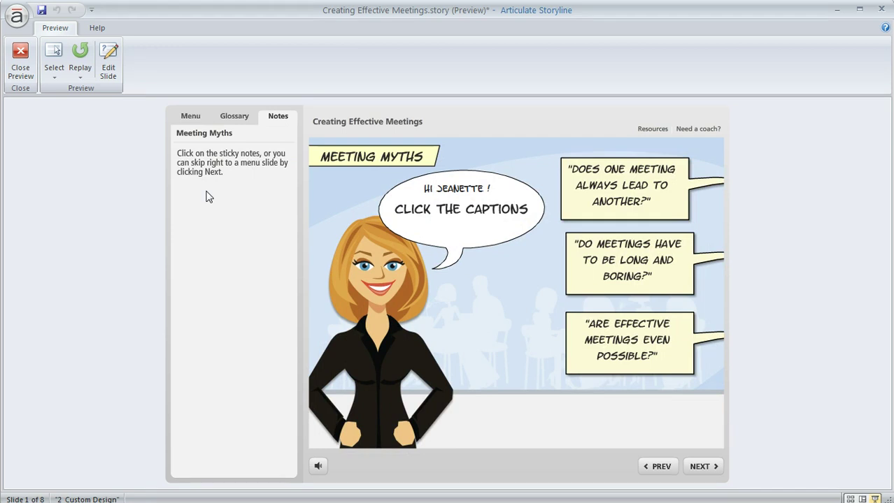
pyautogui.click(20, 58)
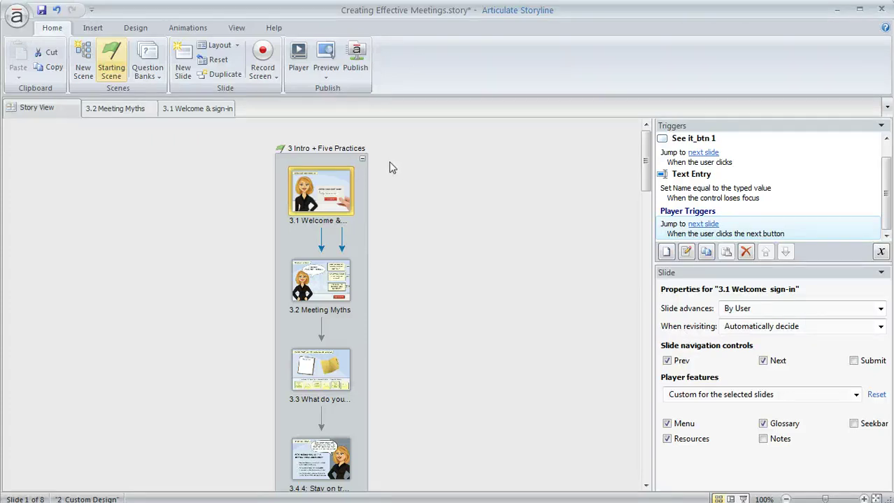
# Turn off the Notes tab for the whole project in the player properties and accept the change
pyautogui.click(299, 56)
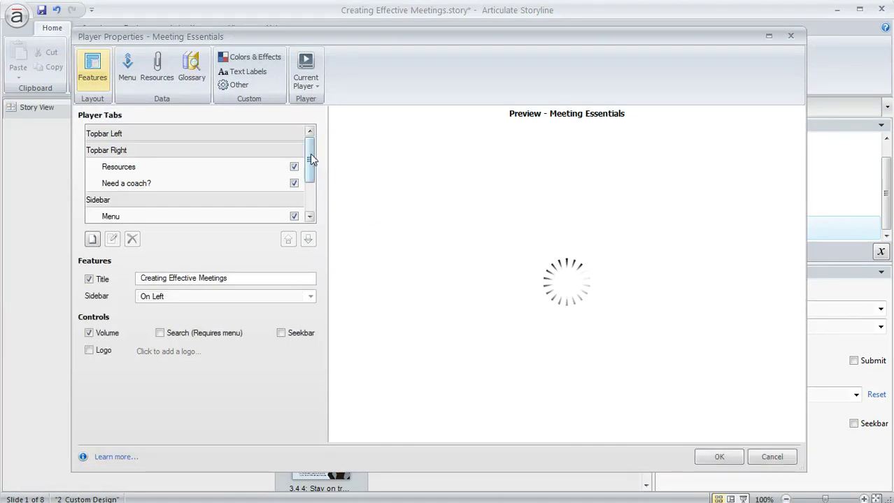
pyautogui.moveTo(310, 154); pyautogui.dragTo(311, 187)
pyautogui.click(295, 200)
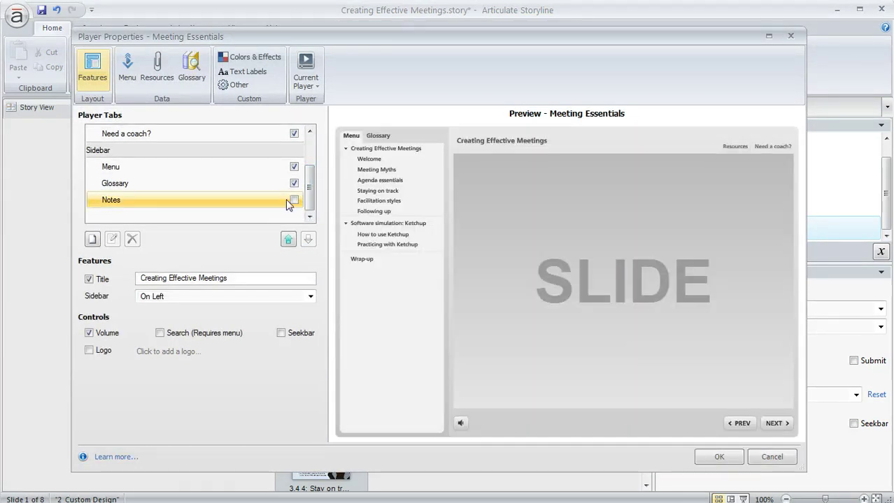
pyautogui.click(719, 457)
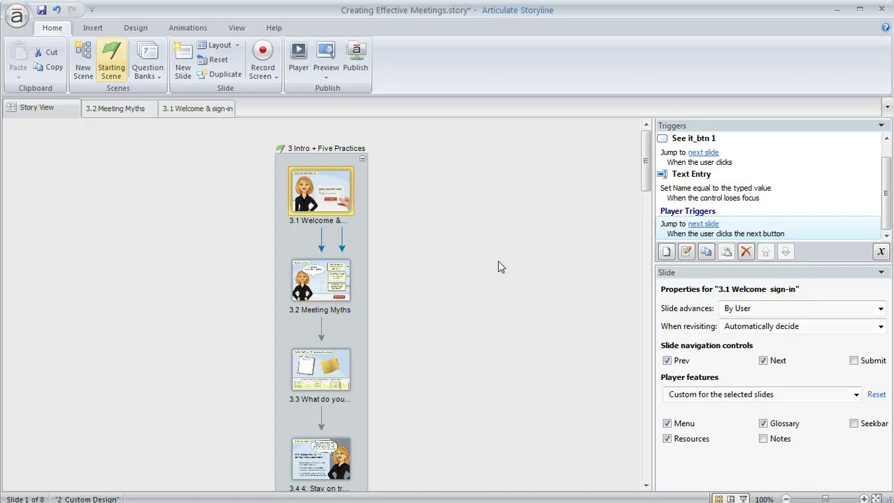
# Set slide 3.2 Meeting Myths' player features to Custom for the selected slides and turn on Notes
pyautogui.click(324, 294)
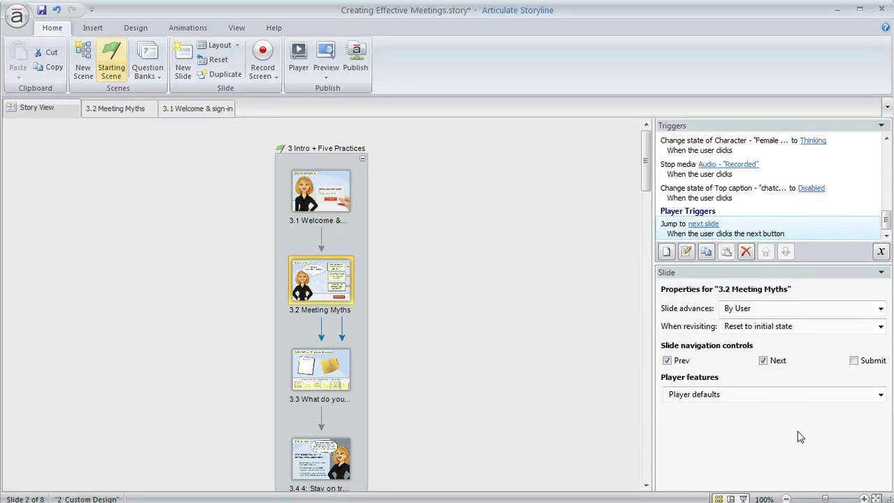
pyautogui.click(879, 396)
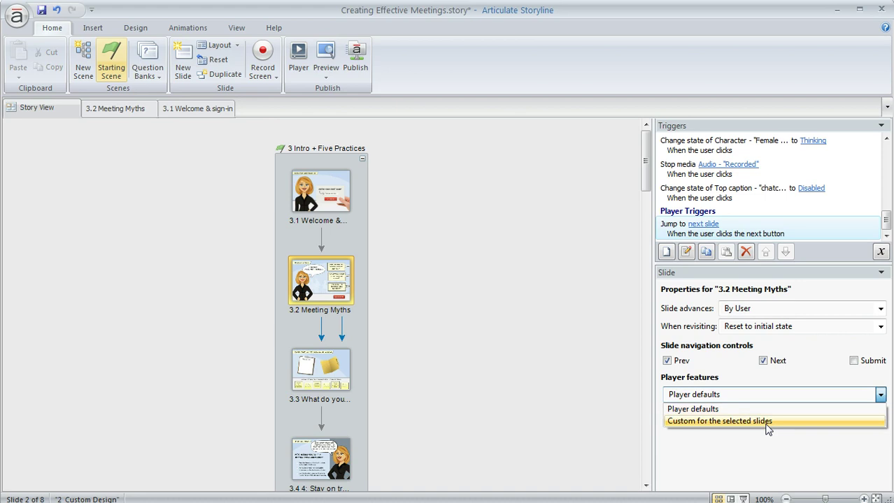
pyautogui.click(715, 422)
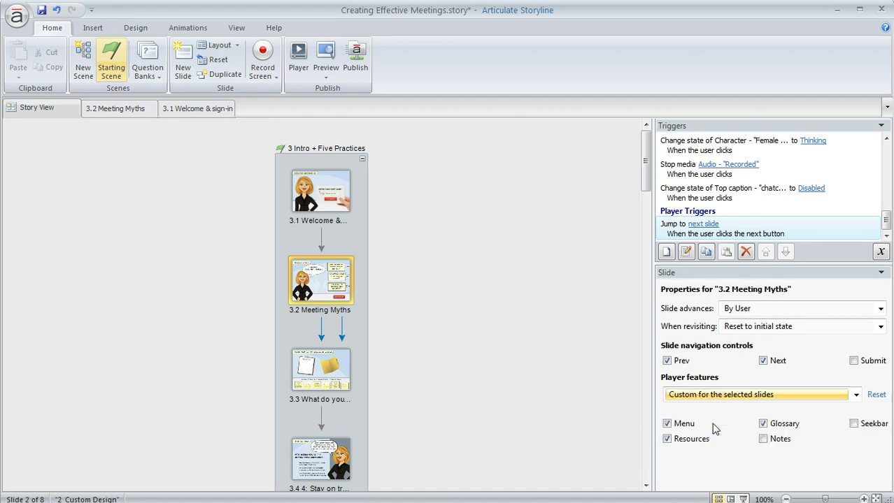
pyautogui.click(763, 440)
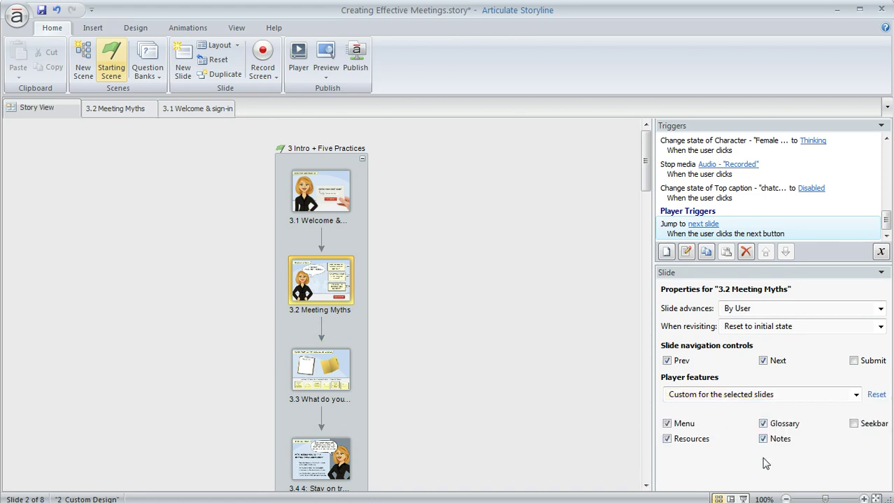